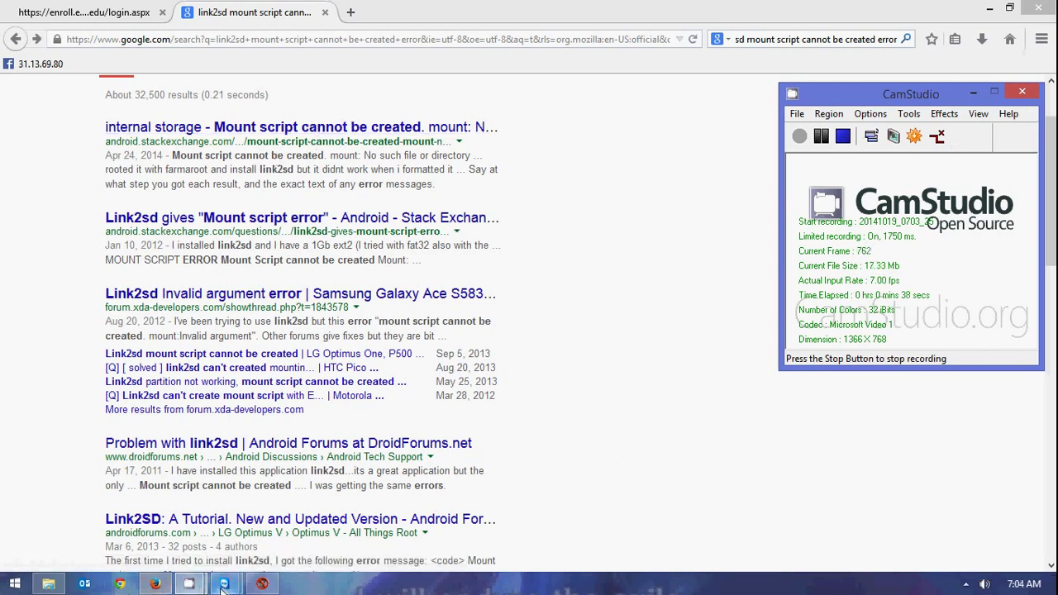
Step: Switch from the Google results to the TeamViewer session mirroring the phone's home screen
mouse_move(223, 585)
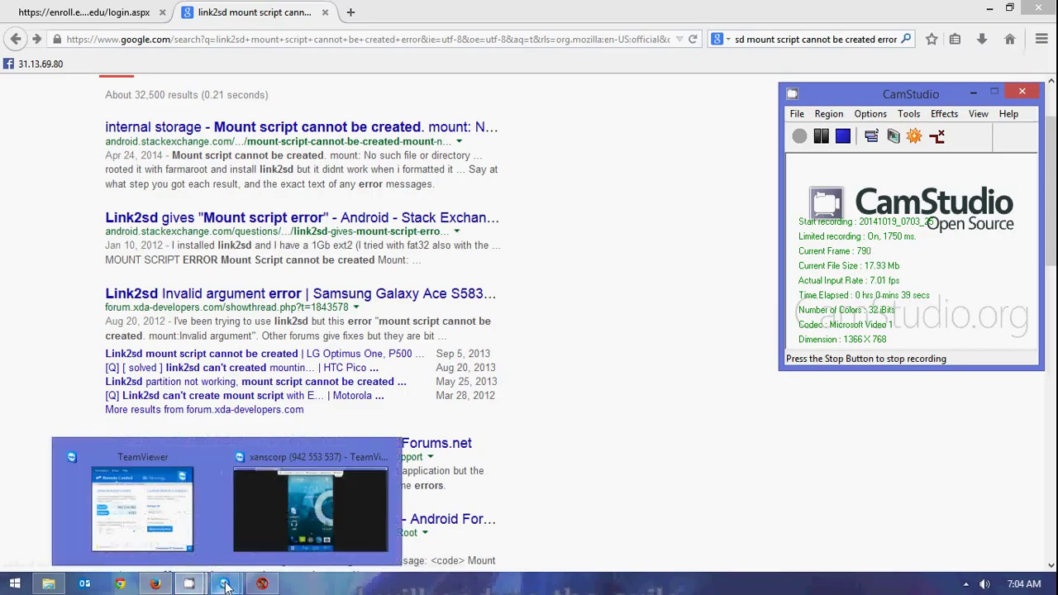
click(258, 532)
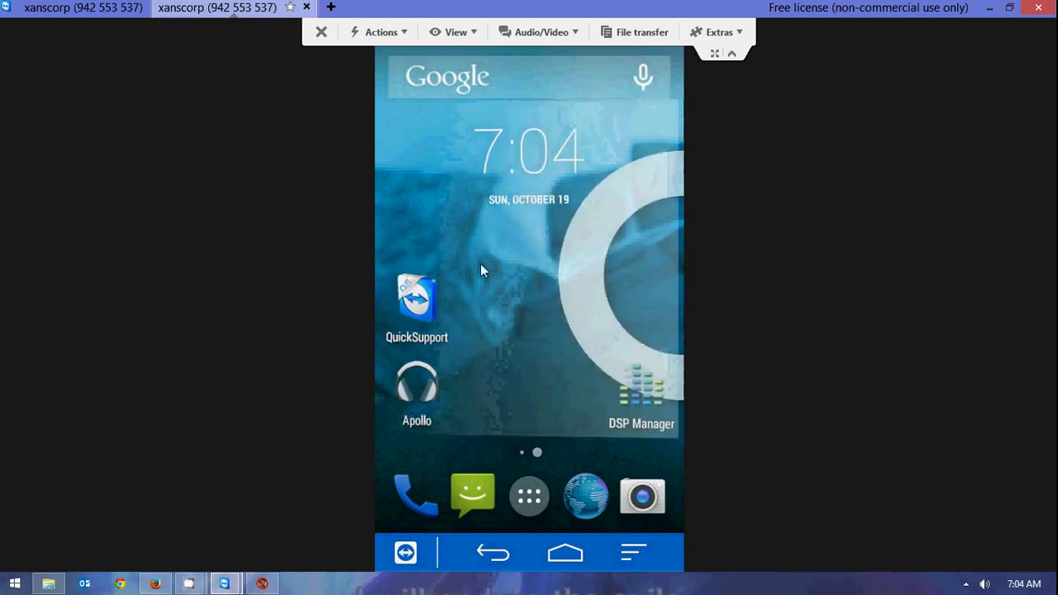
Step: Move the clock widget onto the next home page and show the phone's full app list
drag(482, 261, 741, 220)
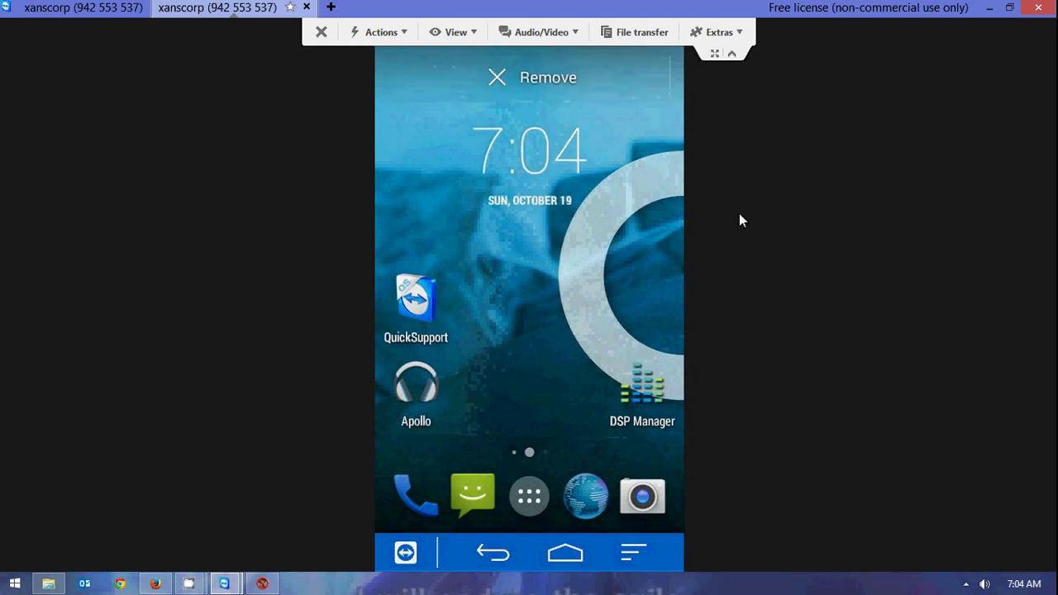
drag(529, 251, 526, 239)
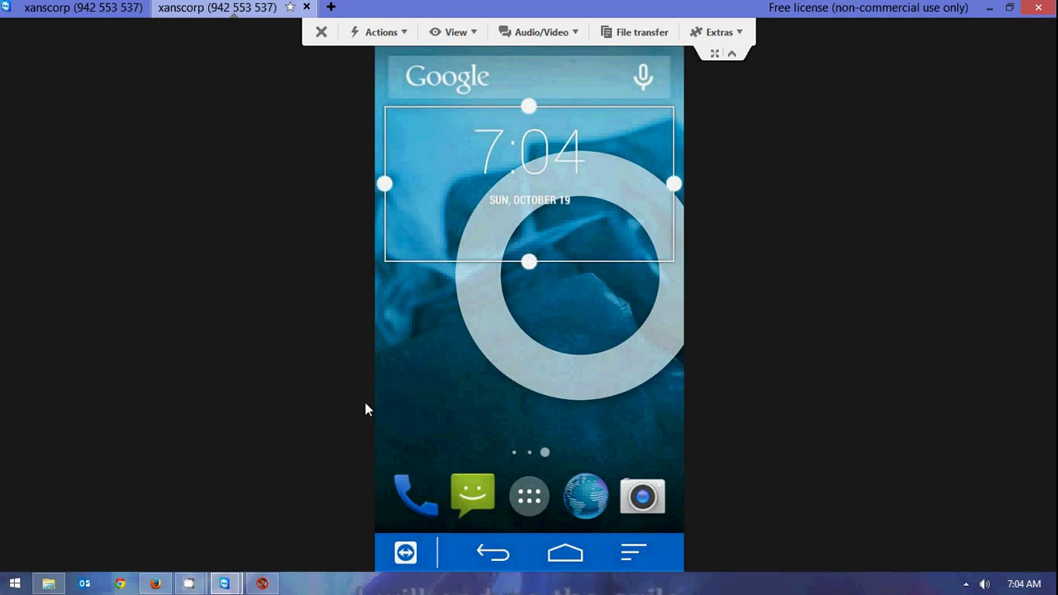
click(525, 496)
click(527, 498)
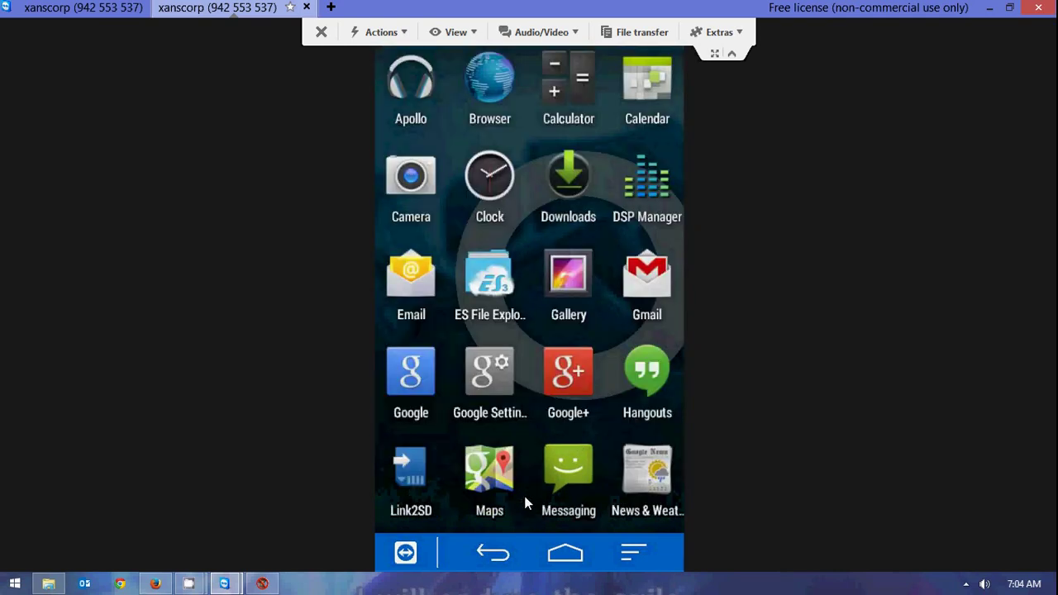
Step: Launch Link2SD and confirm ext2 as the SD card's second-partition file system
click(410, 463)
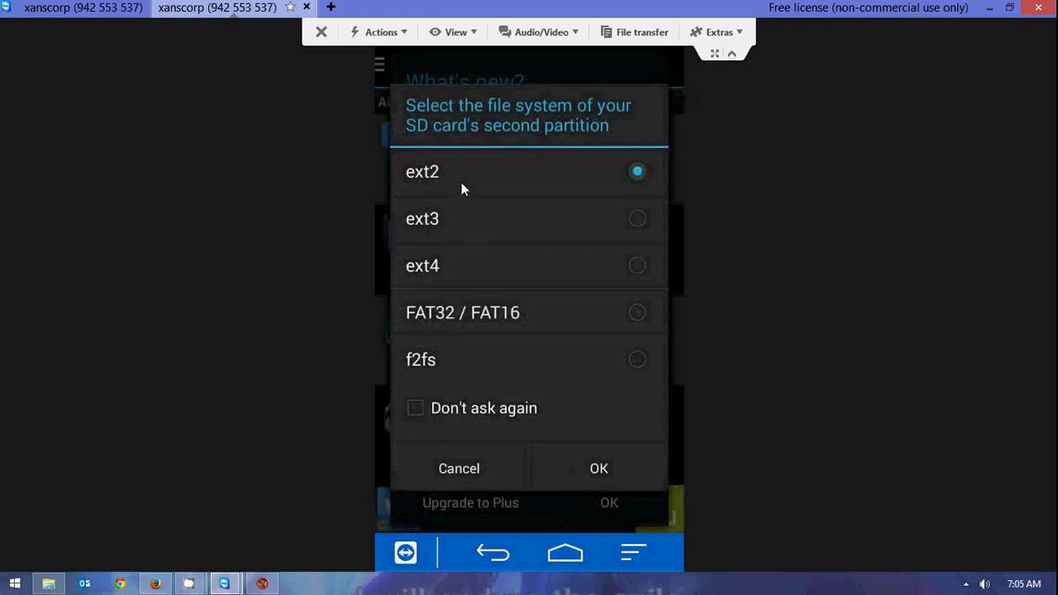
click(590, 468)
click(523, 261)
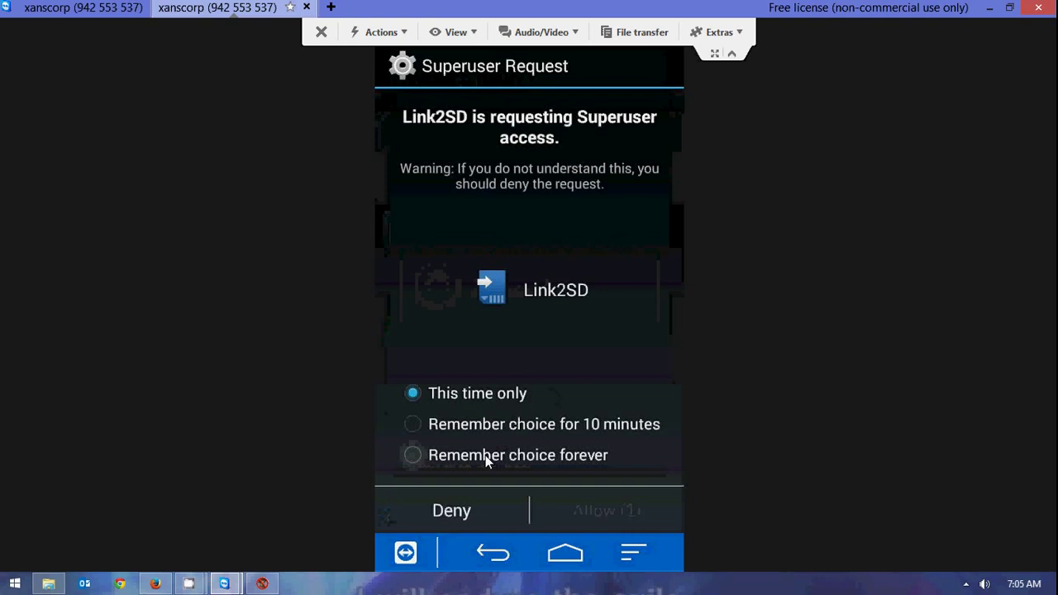
Step: Grant Link2SD Superuser access forever, then dismiss the mount script error and What's new notes
click(485, 455)
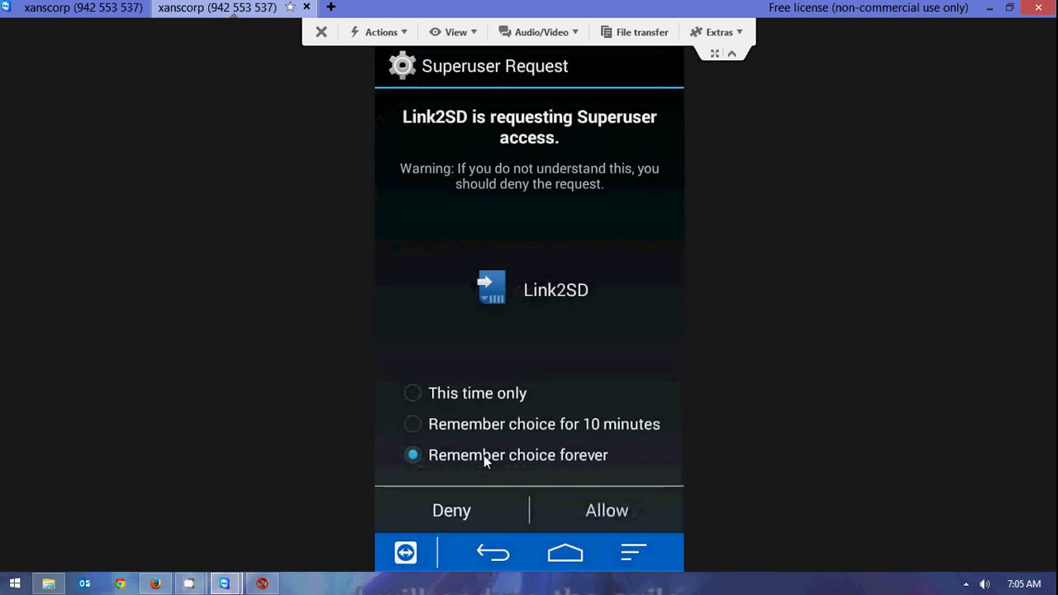
click(583, 511)
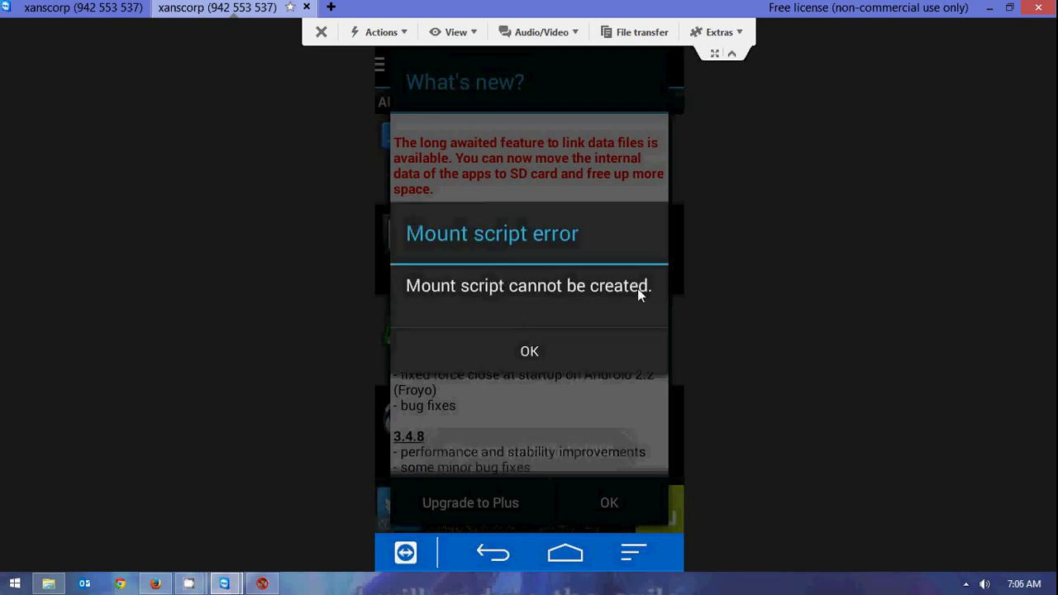
click(538, 352)
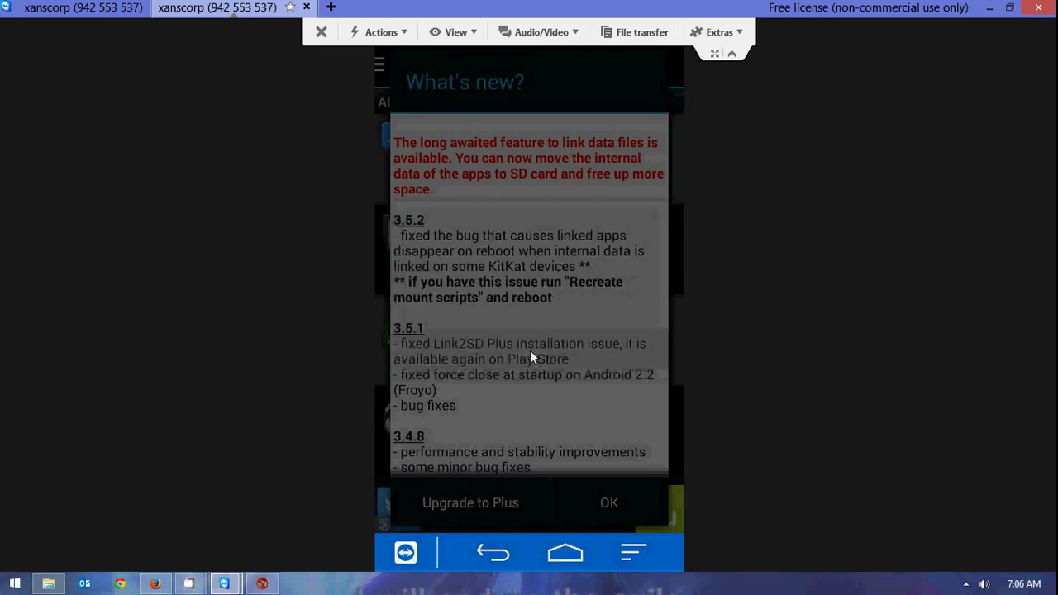
click(606, 502)
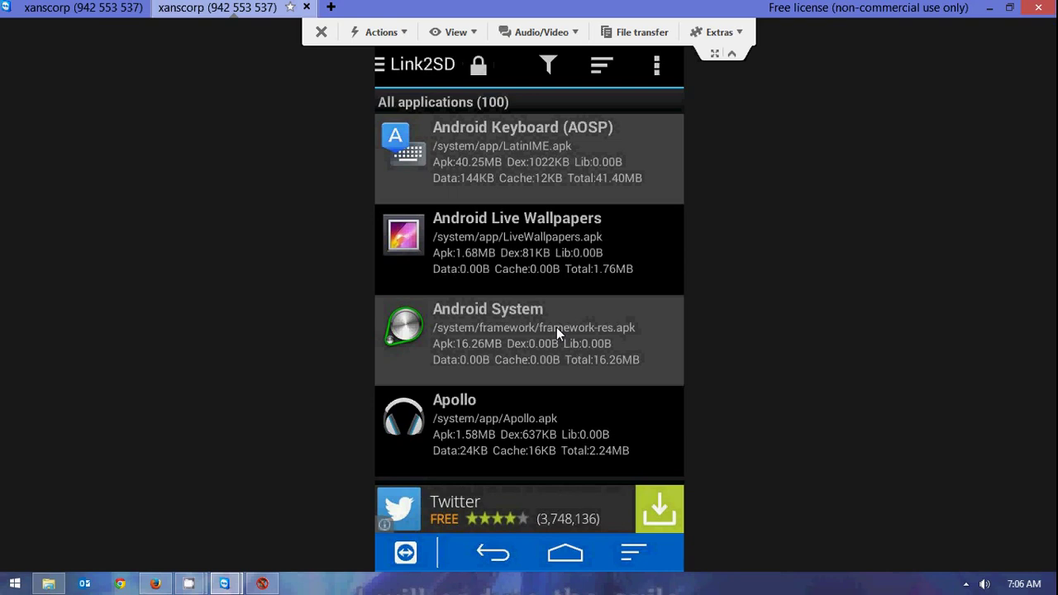
scroll(556, 327, down, 1)
scroll(556, 328, down, 5)
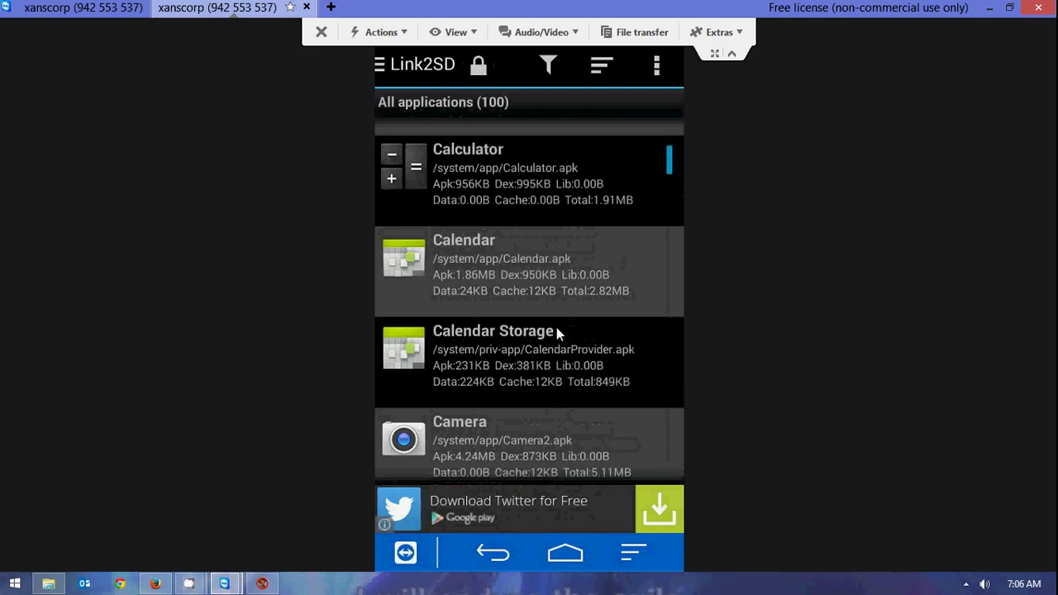
scroll(556, 328, down, 10)
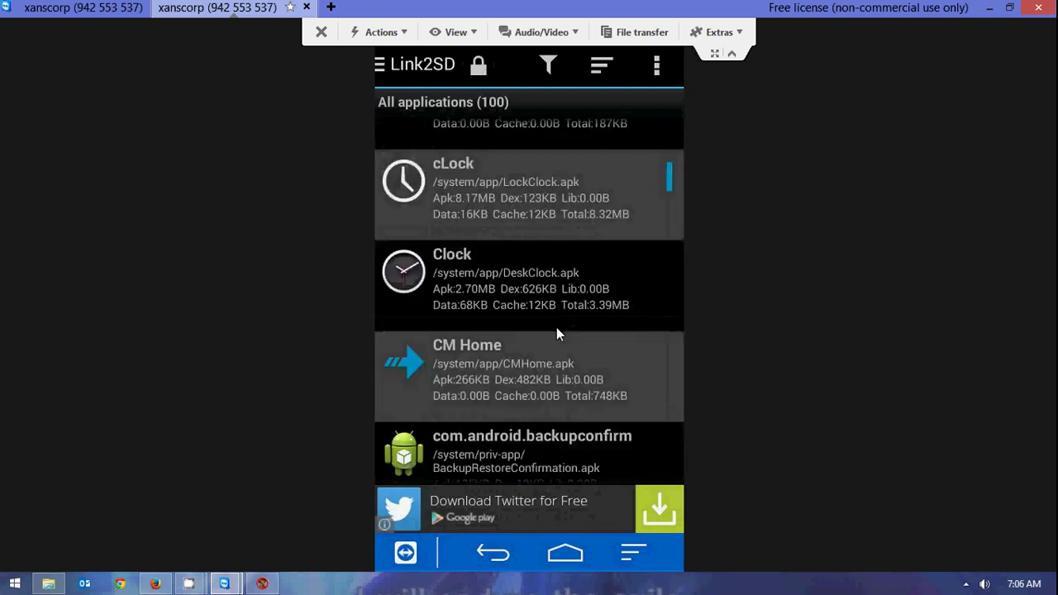
scroll(556, 327, down, 2)
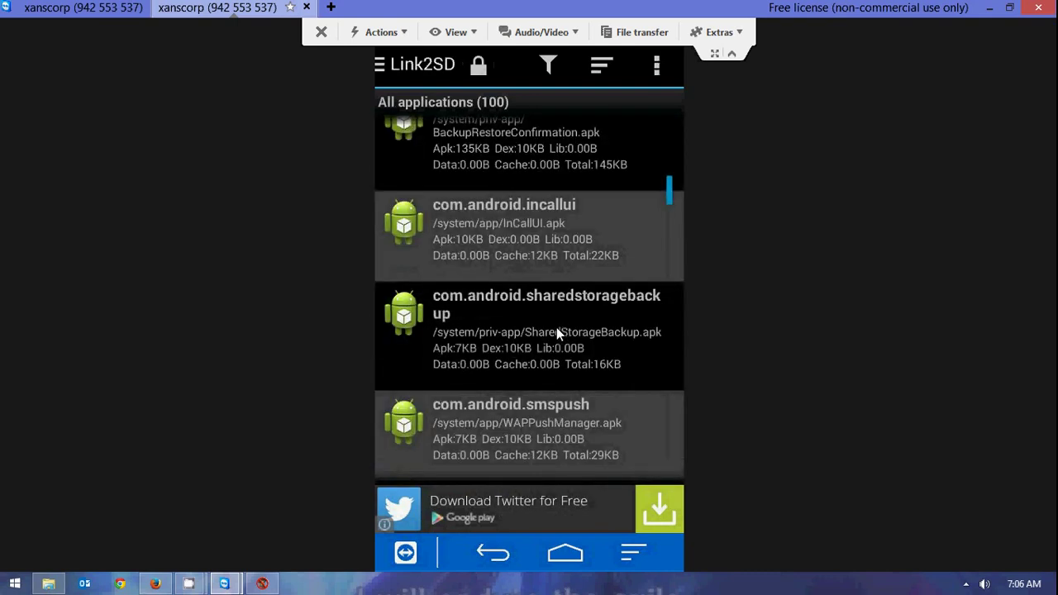
scroll(556, 327, down, 5)
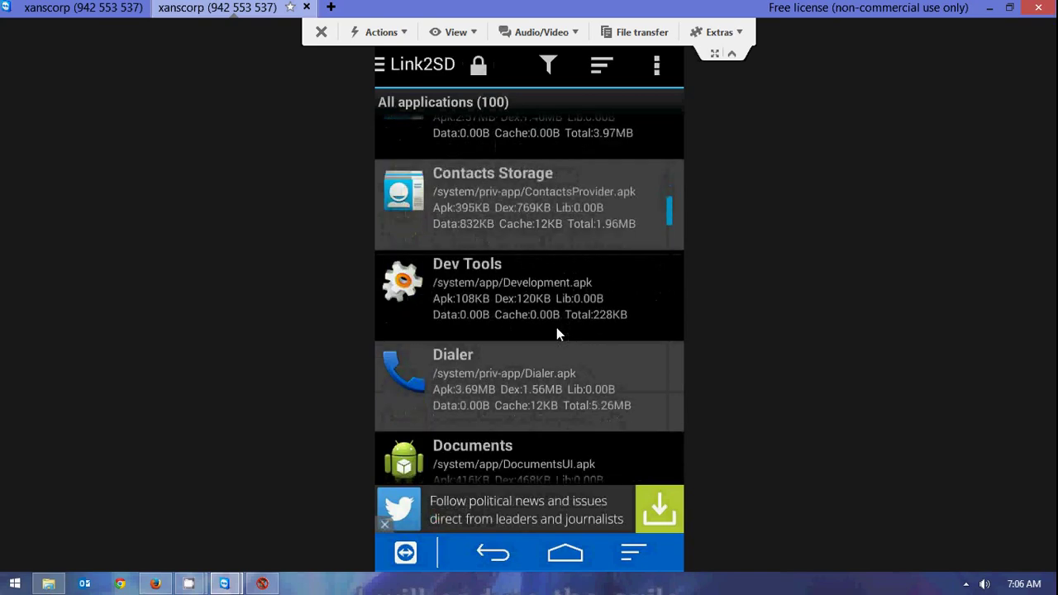
scroll(556, 327, down, 5)
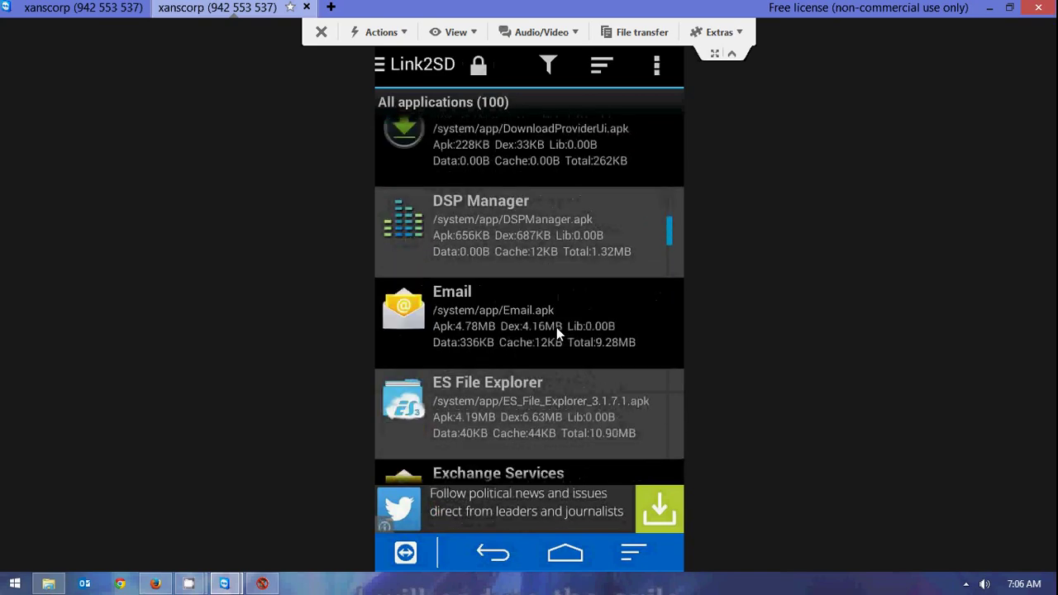
scroll(556, 328, down, 3)
scroll(556, 327, down, 3)
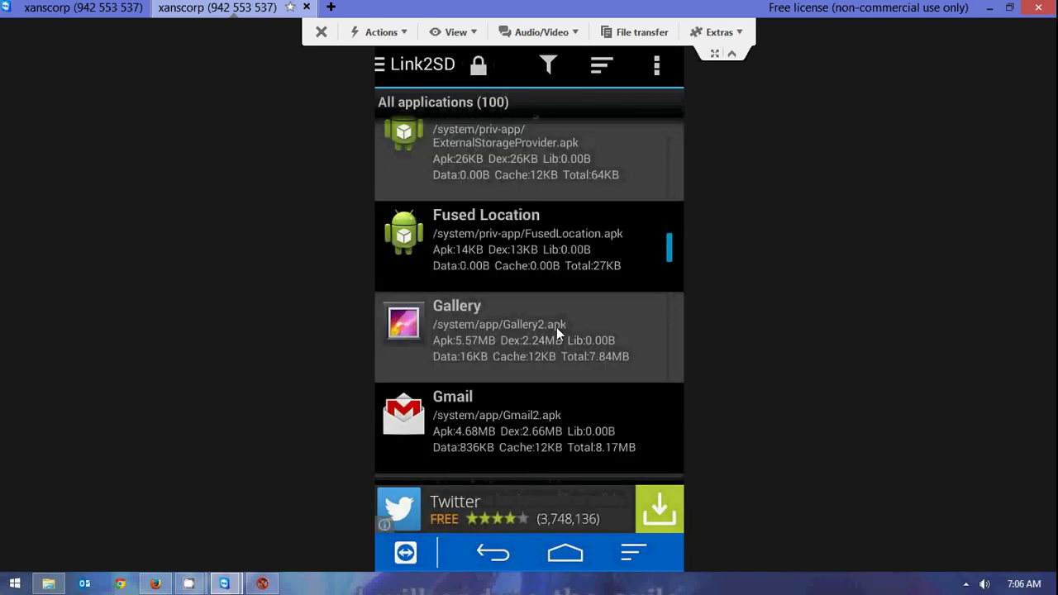
scroll(556, 328, down, 8)
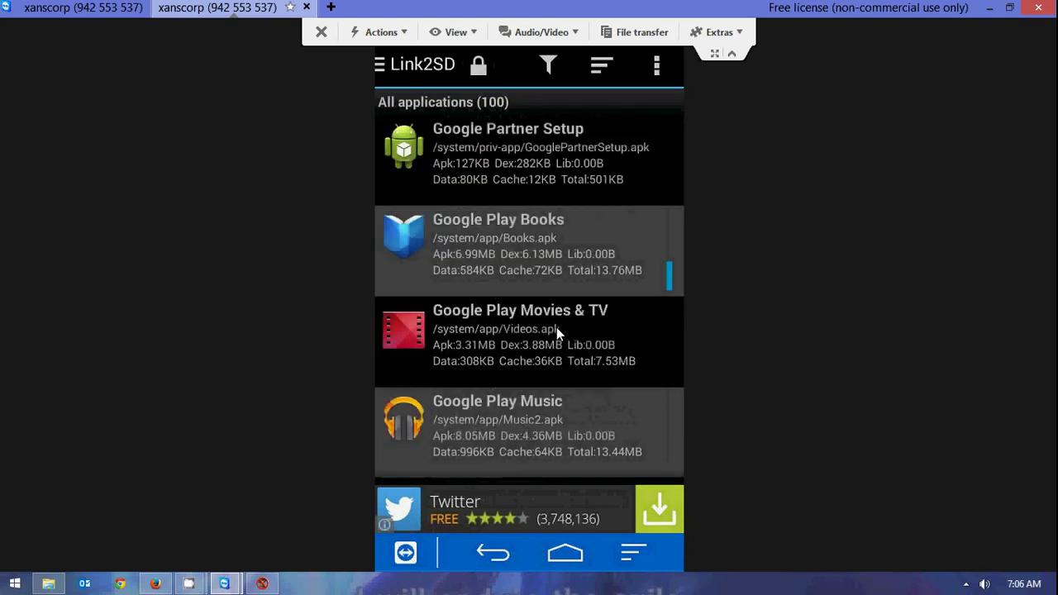
scroll(556, 327, down, 1)
scroll(556, 328, down, 5)
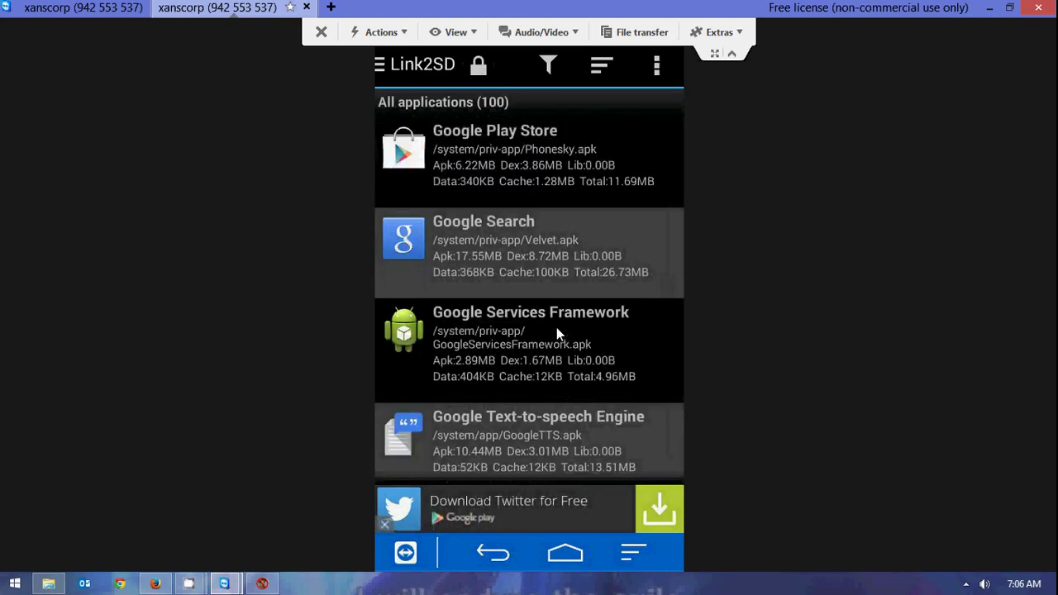
scroll(556, 328, down, 3)
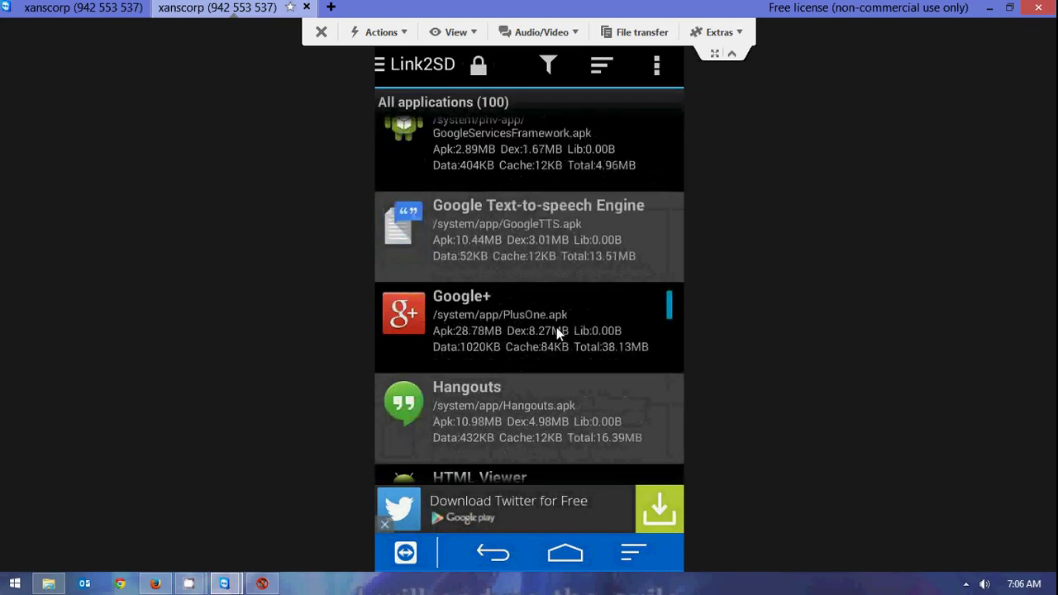
scroll(556, 327, down, 8)
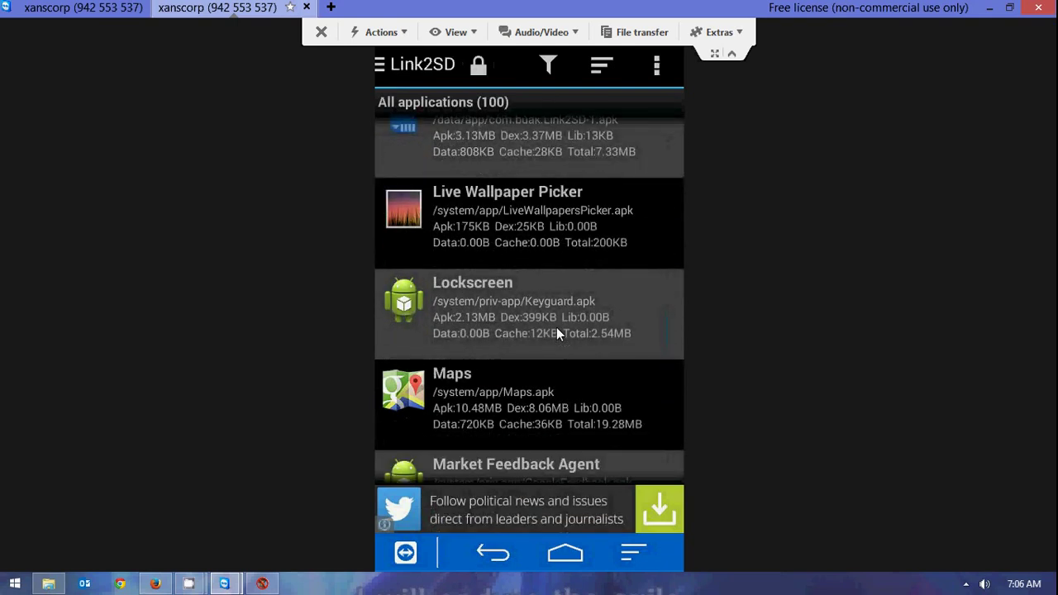
scroll(556, 327, up, 3)
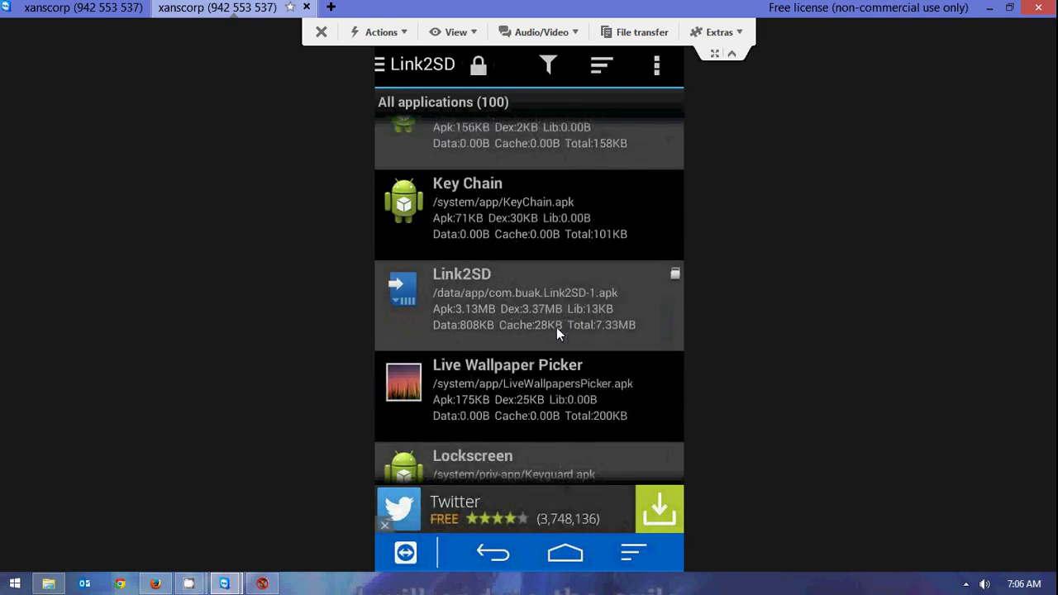
scroll(556, 327, up, 4)
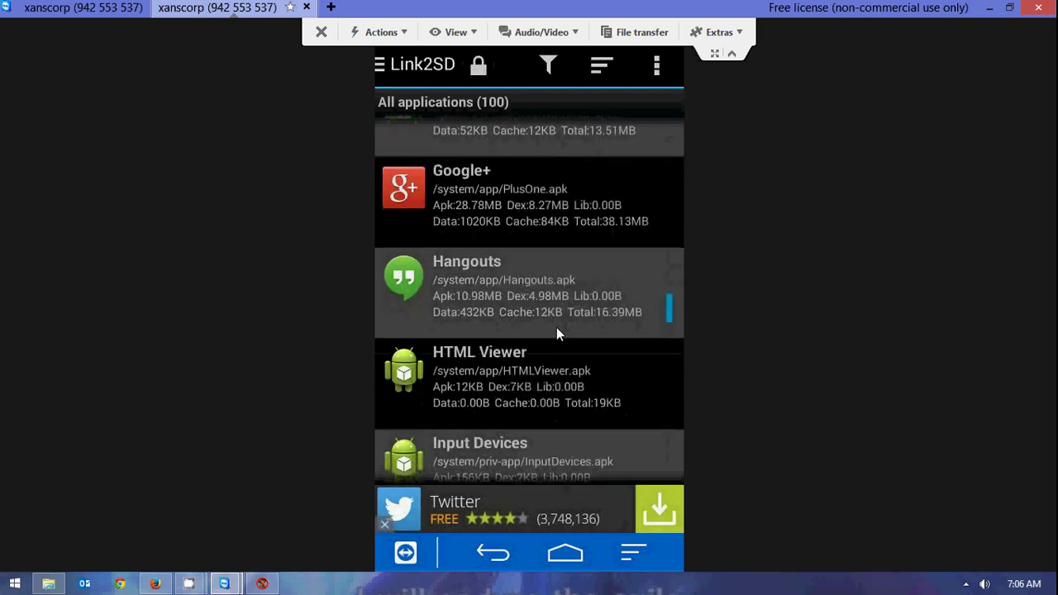
click(557, 327)
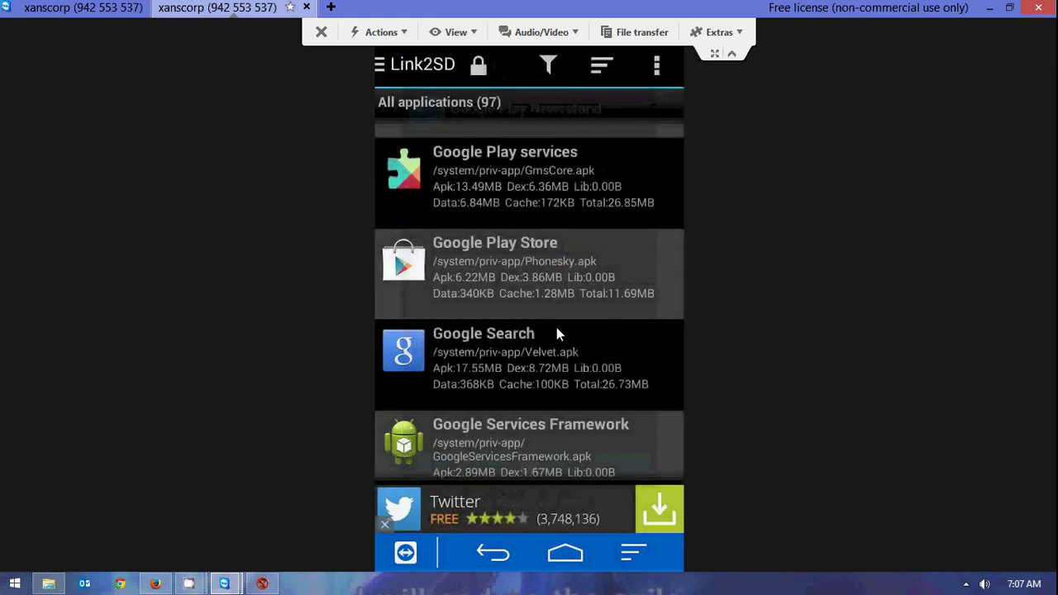
Step: Open Google Play Music's details and its actions to remove it
scroll(556, 327, up, 3)
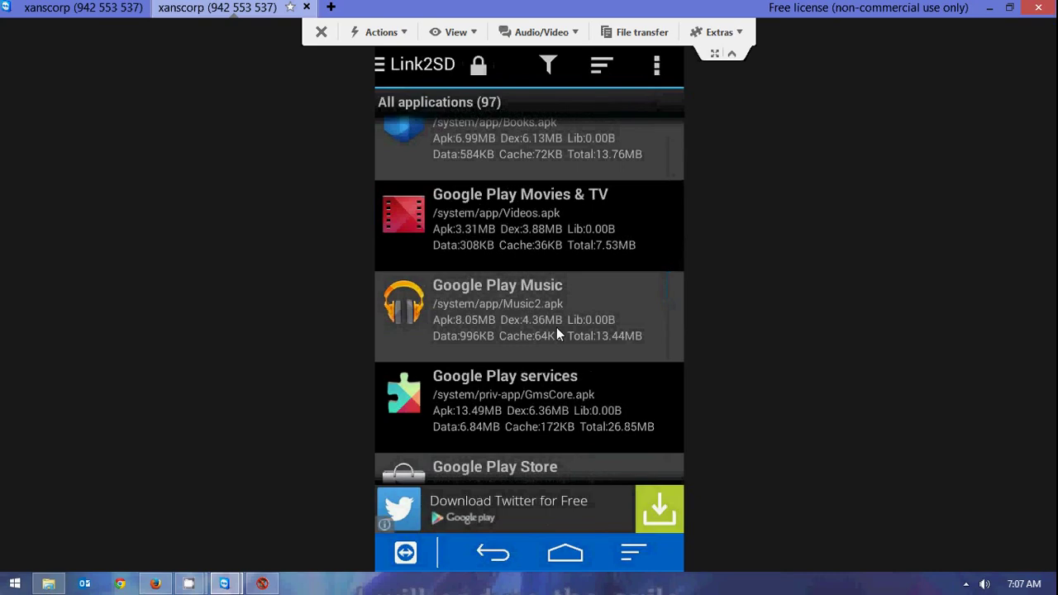
click(557, 327)
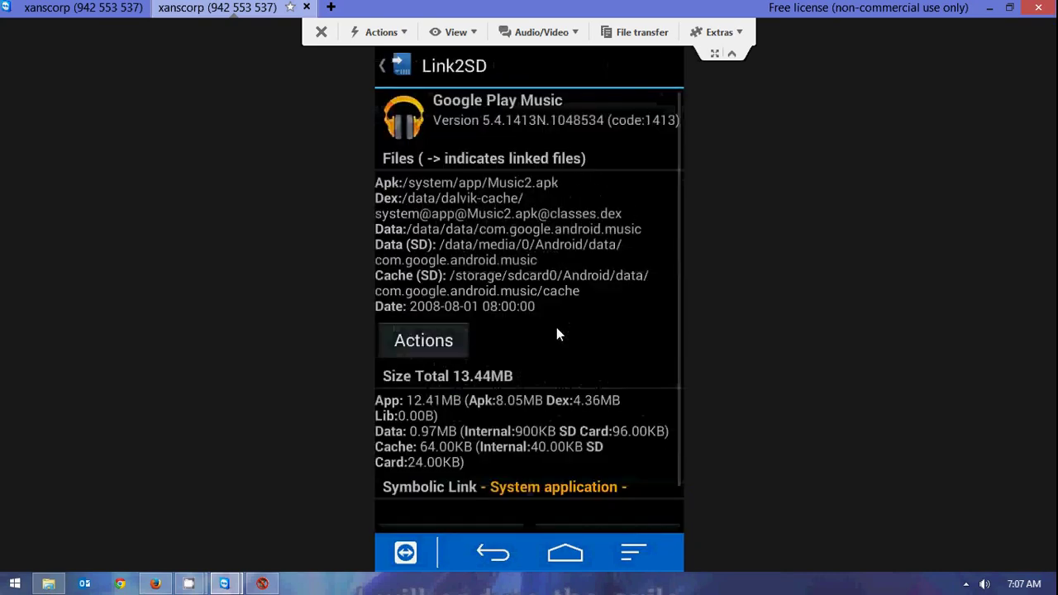
click(556, 327)
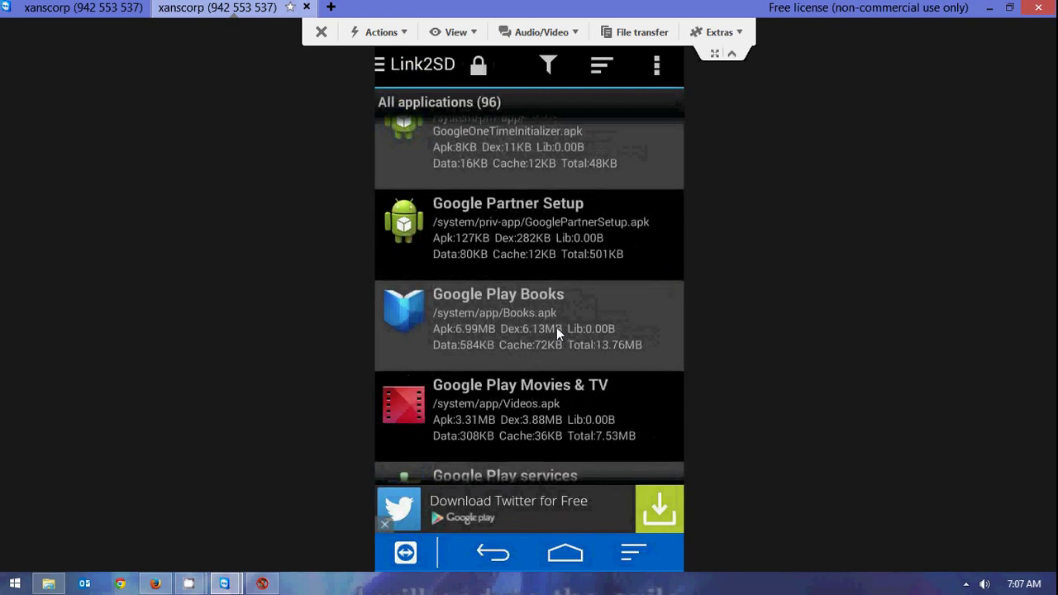
Step: Remove Google Play Books, bringing the Link2SD list down to 95 applications
click(556, 327)
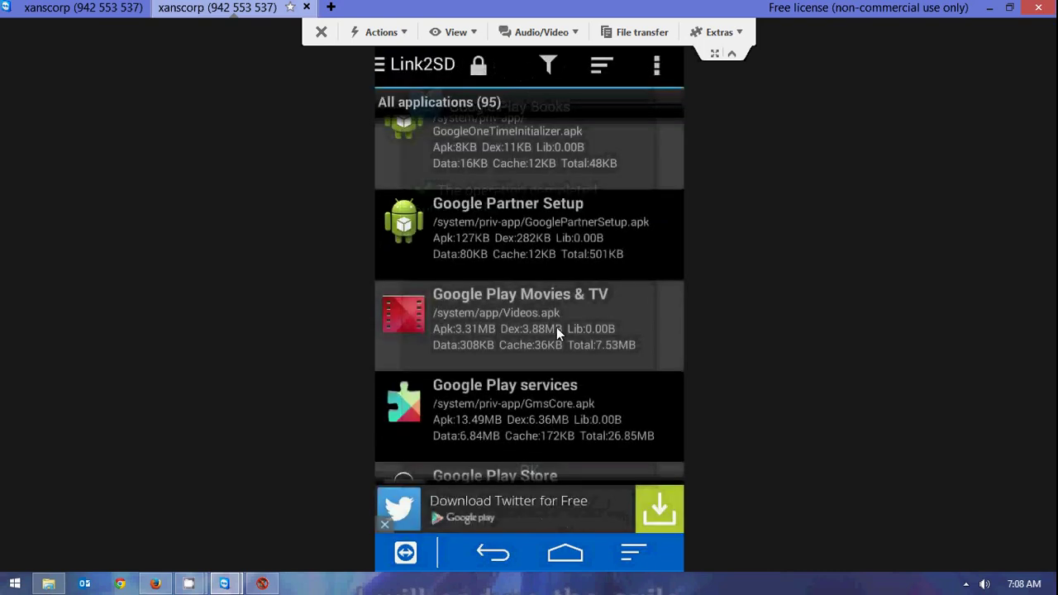
scroll(556, 327, down, 5)
scroll(557, 327, down, 5)
scroll(557, 328, up, 2)
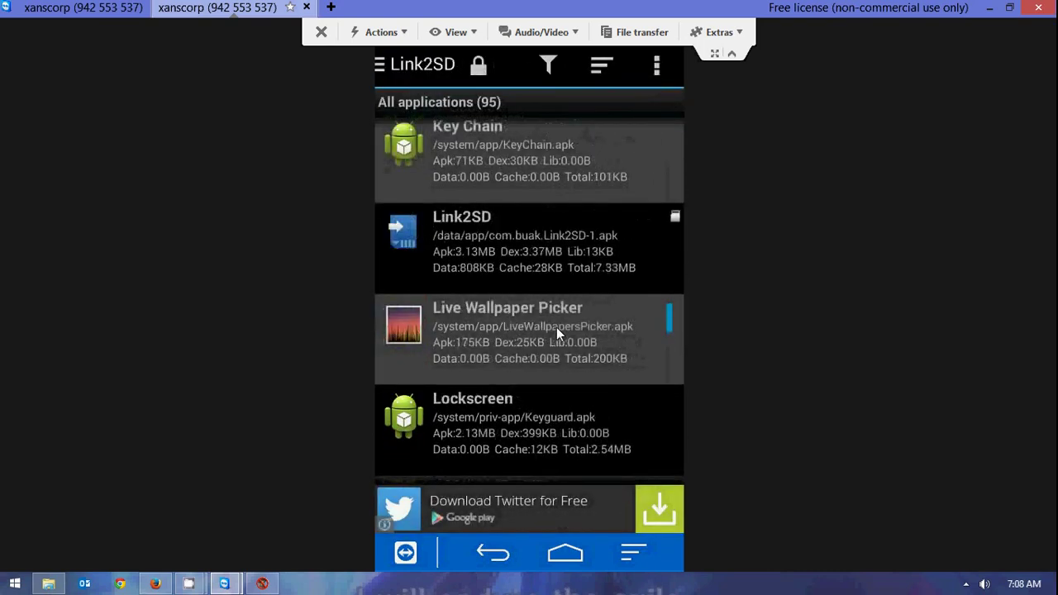
Step: From Link2SD's own app details, choose Actions > Convert to system app
click(427, 266)
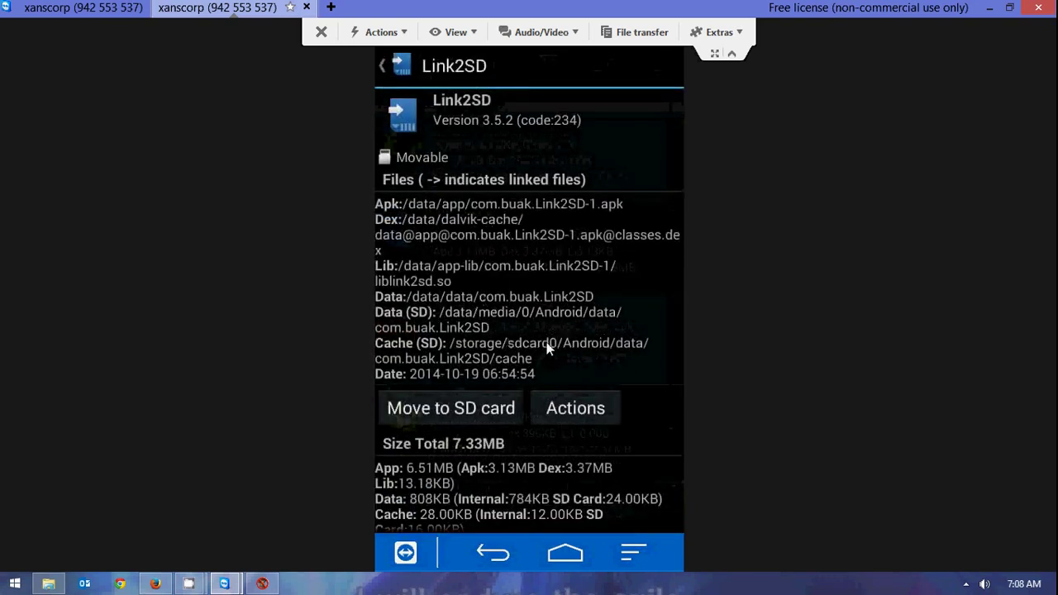
scroll(537, 342, down, 3)
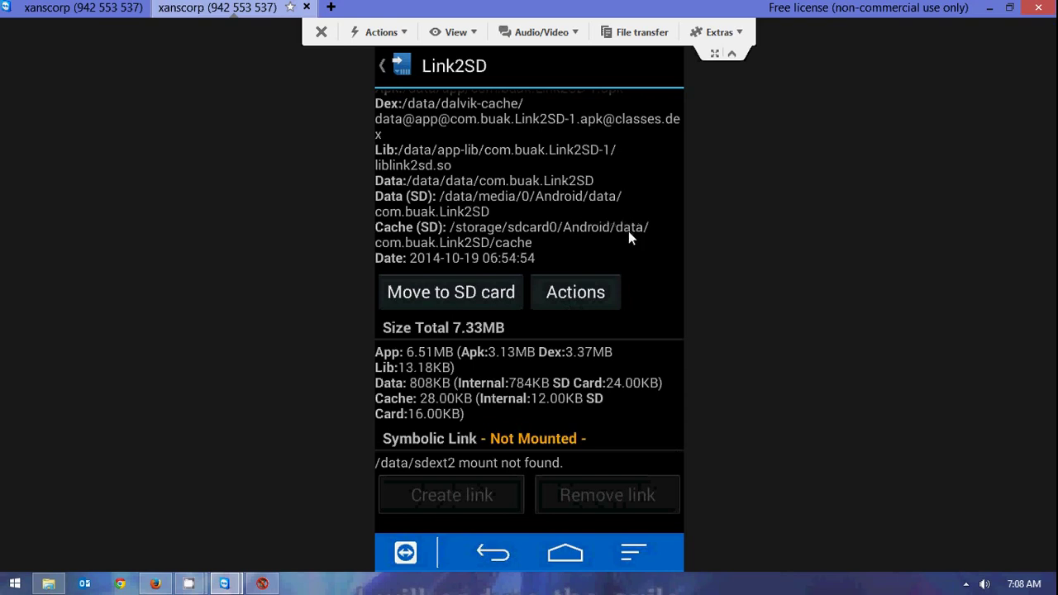
click(562, 294)
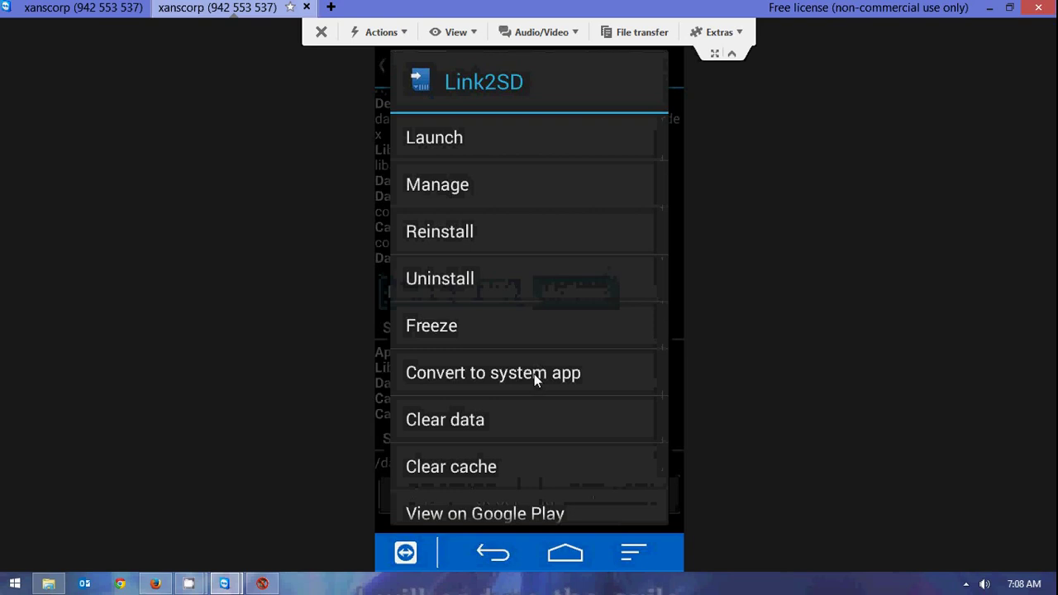
click(534, 374)
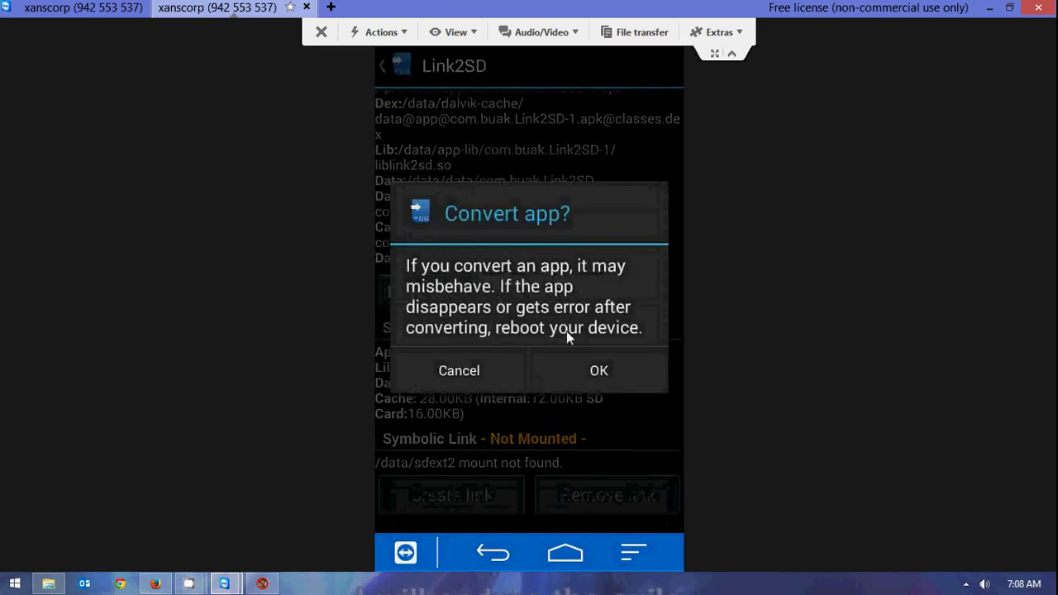
Step: Confirm converting Link2SD to a system app and accept ext2 as the partition file system
click(598, 372)
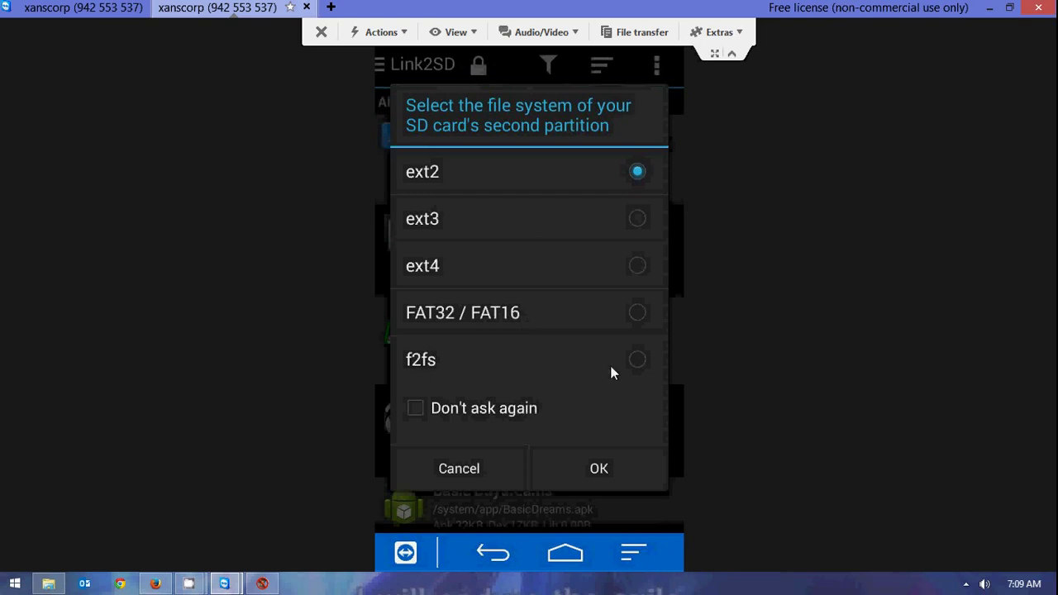
click(586, 467)
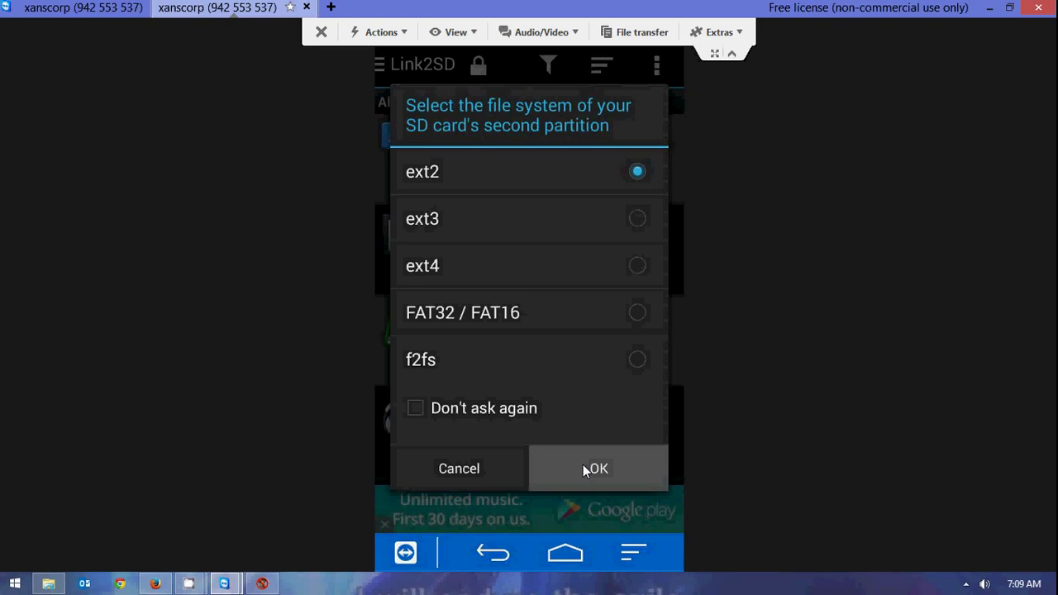
Step: Confirm ext2, then choose Reboot device once the mount script is created
click(583, 468)
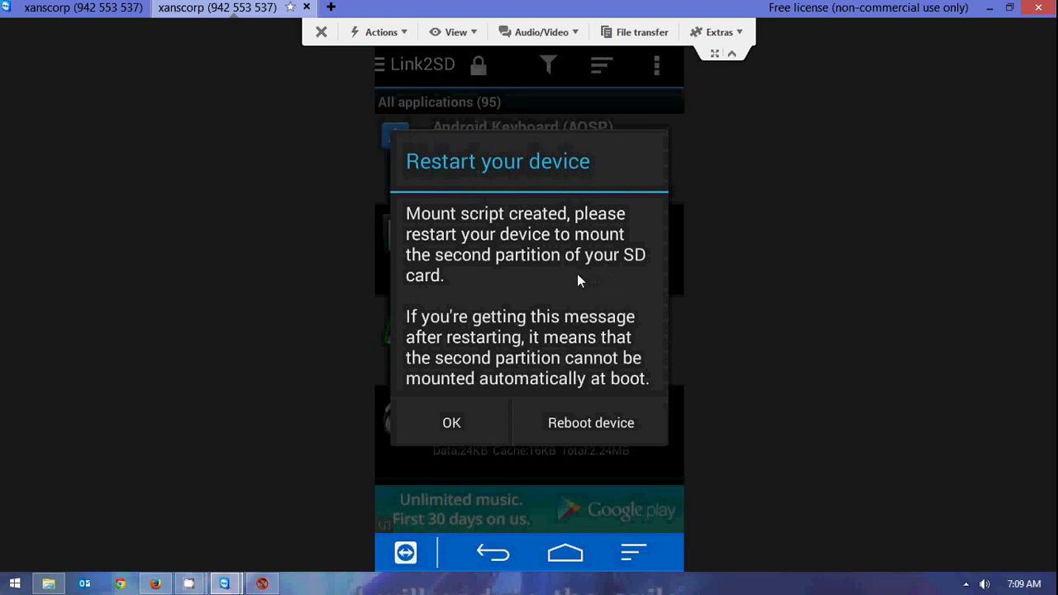
click(602, 428)
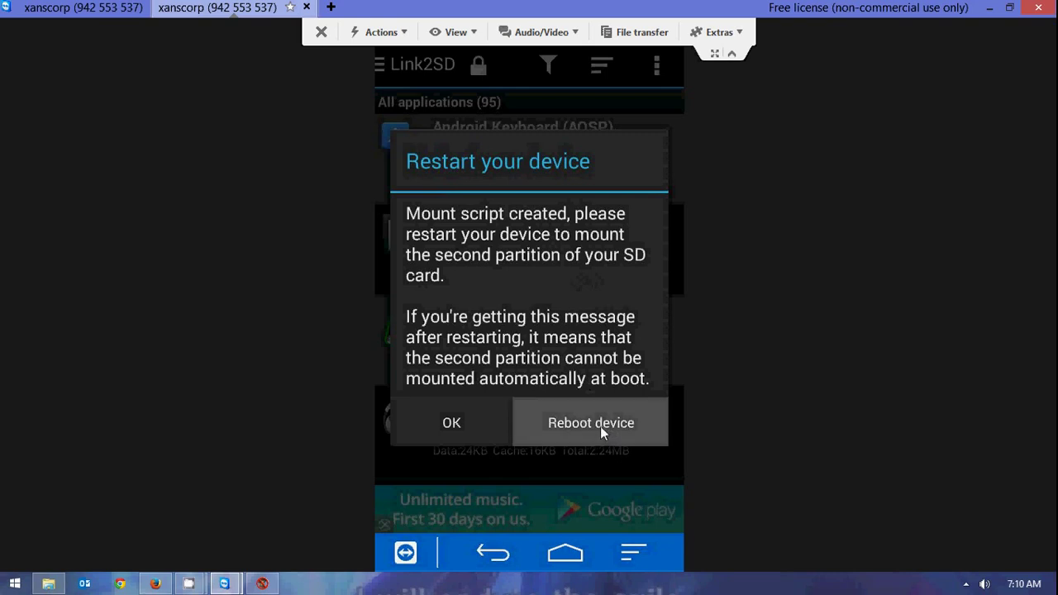